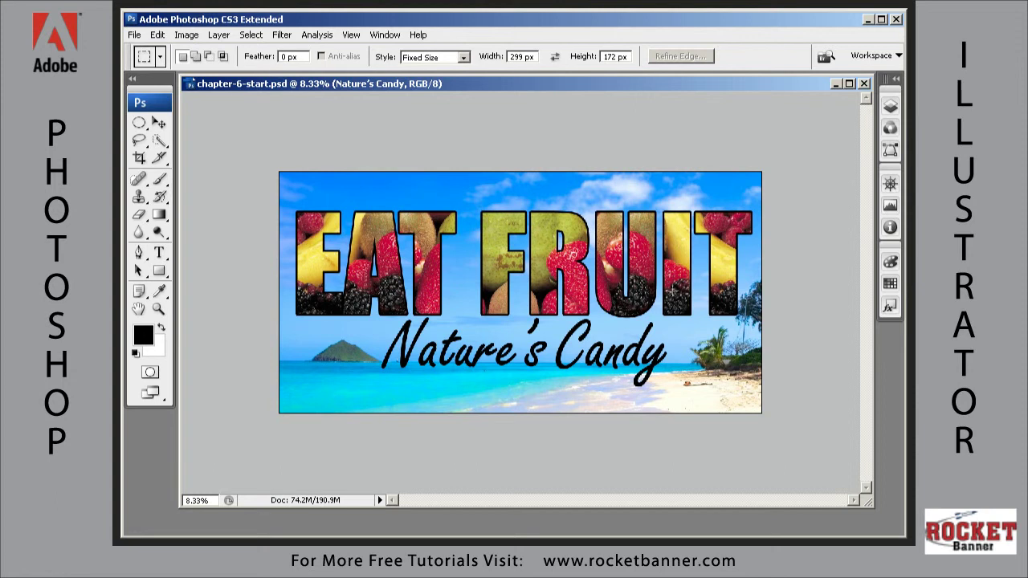
# Step: Scale the Layer 2 copy EAT FRUIT title down to 96% around its centre
pyautogui.keyDown('ctrl'); pyautogui.click(575, 295); pyautogui.keyUp('ctrl')
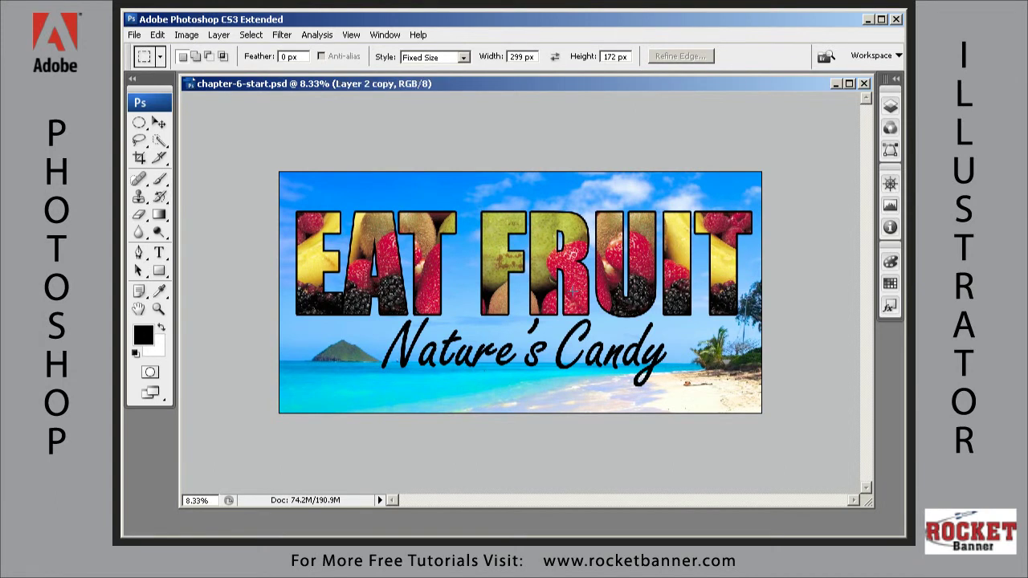
pyautogui.hotkey('ctrl', 't')
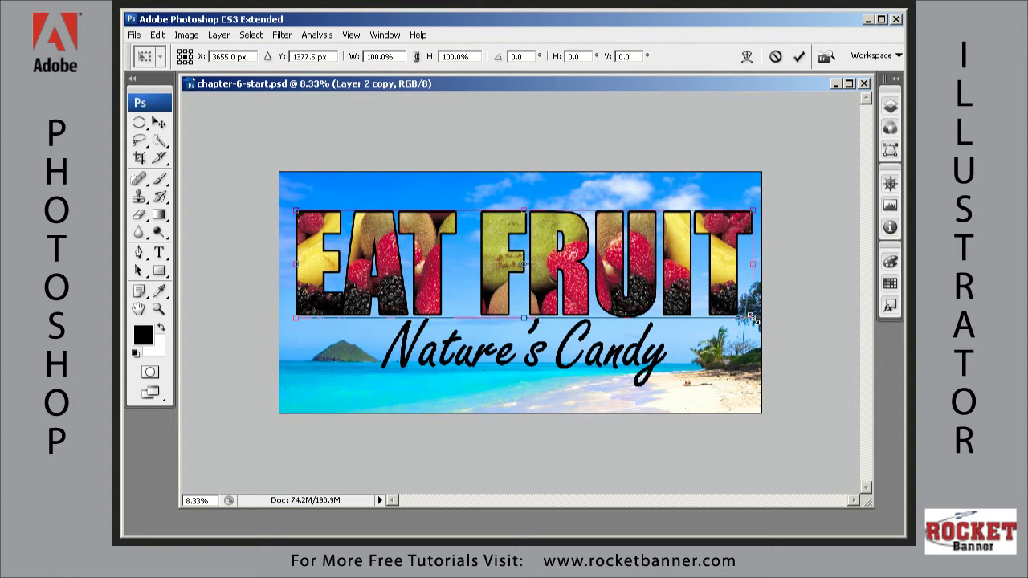
pyautogui.moveTo(752, 318); pyautogui.dragTo(742, 313)
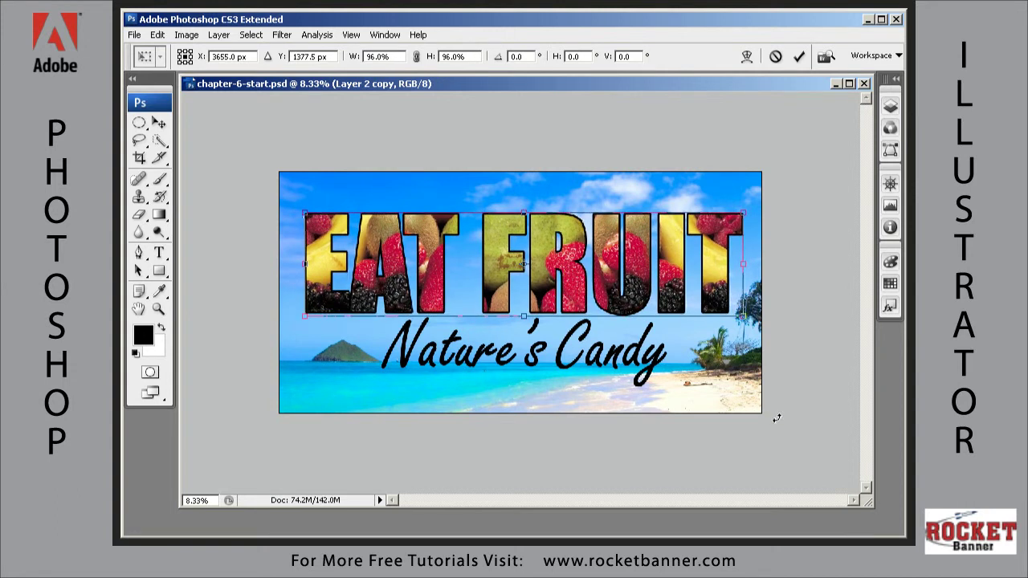
pyautogui.press('Return')
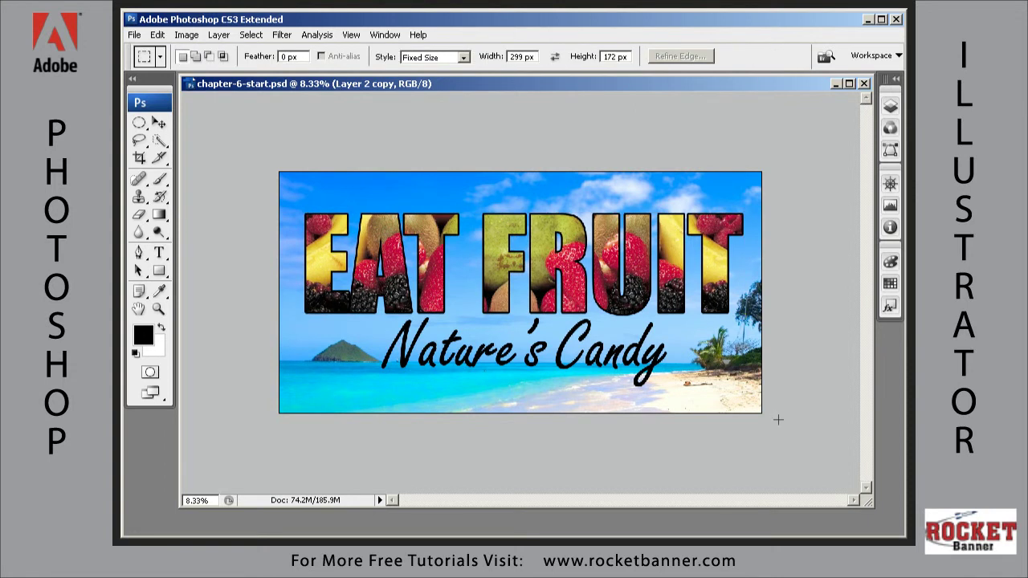
# Step: Add a new Layer 2 above the fruit title and fill it with white
pyautogui.click(890, 105)
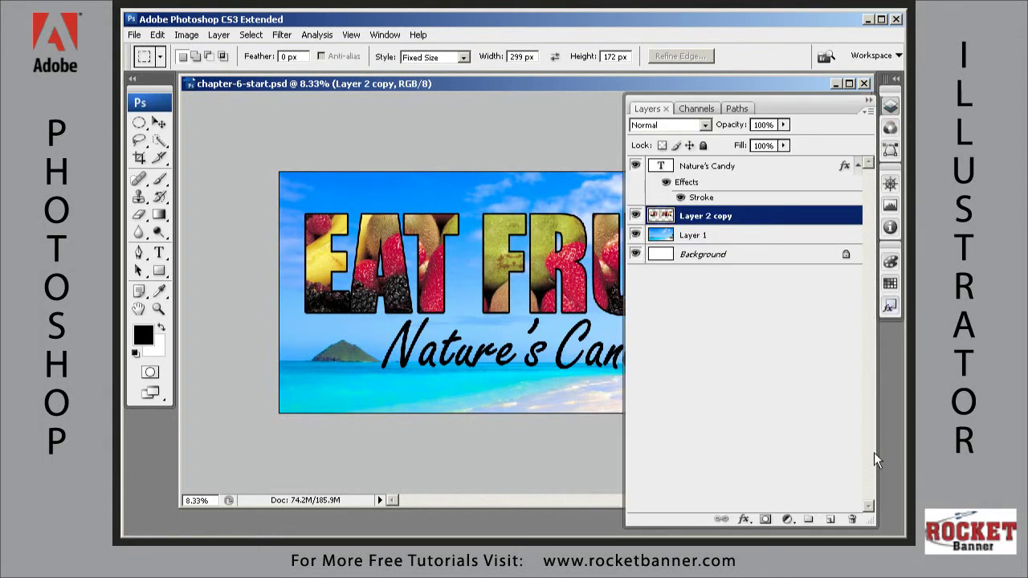
pyautogui.click(830, 521)
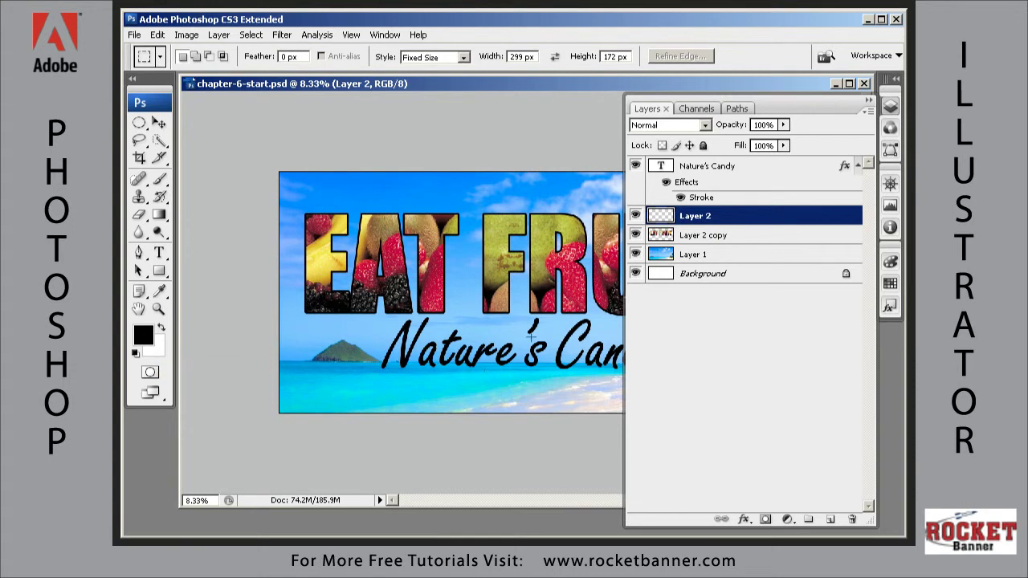
pyautogui.hotkey('ctrl', 'BackSpace')
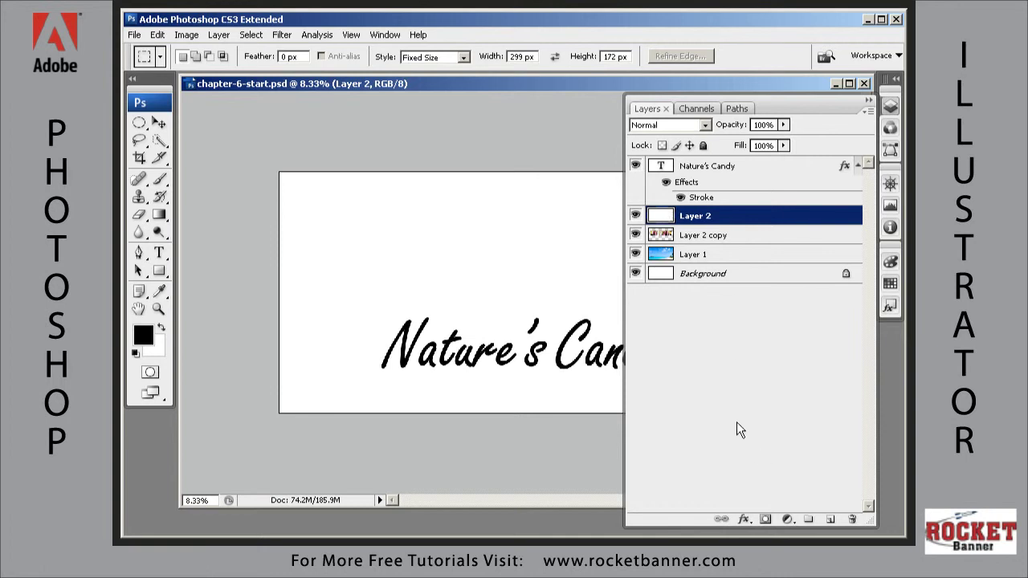
# Step: Add a Stroke effect to Layer 2: size 100 px, position Inside, fill type Gradient
pyautogui.click(742, 518)
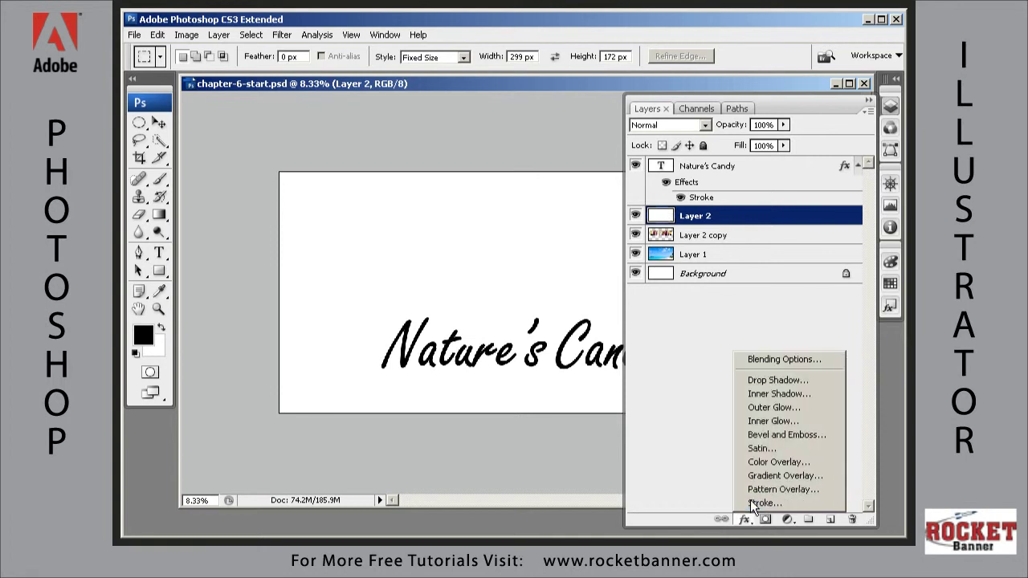
pyautogui.click(750, 503)
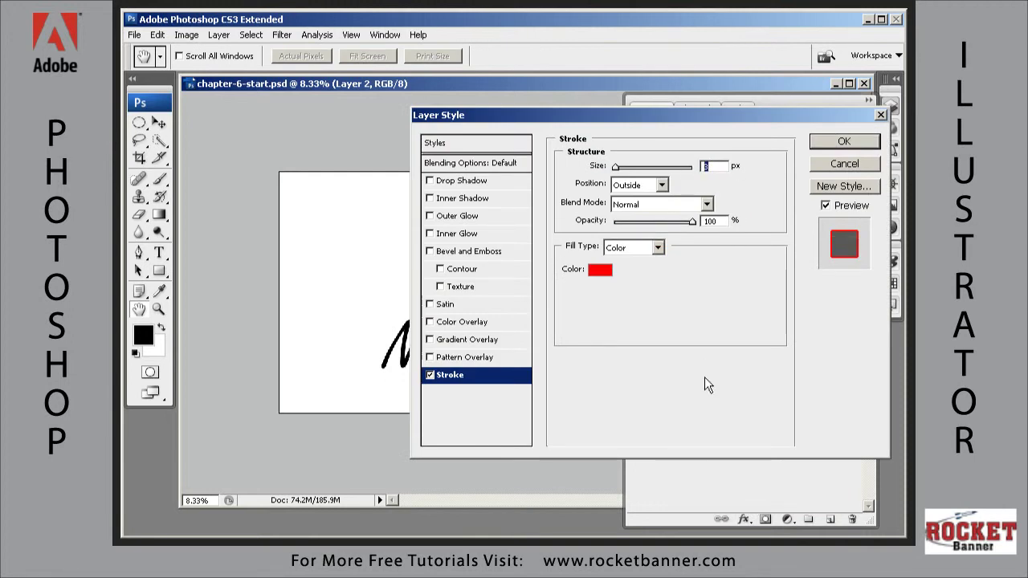
pyautogui.write('100')
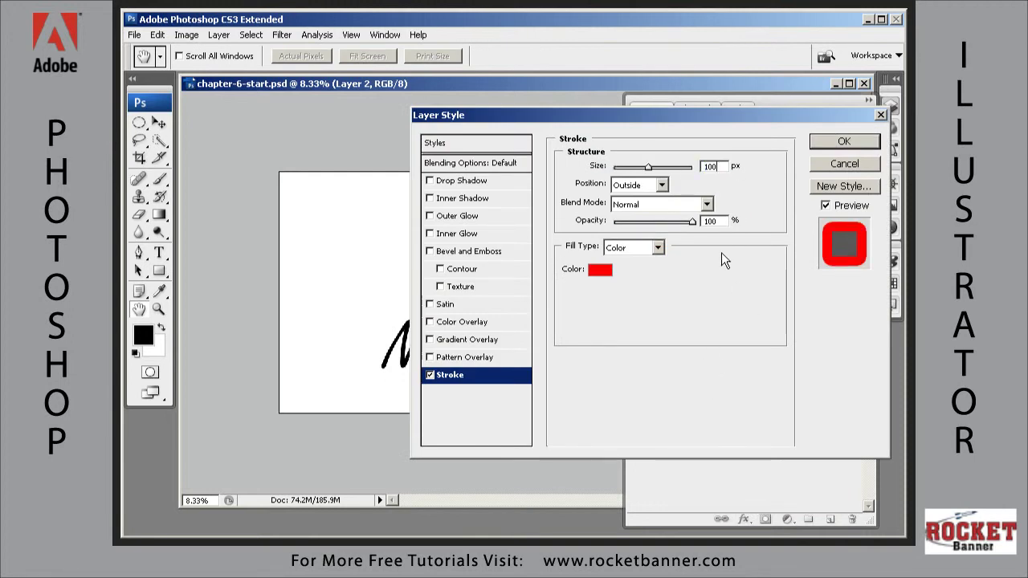
pyautogui.click(638, 185)
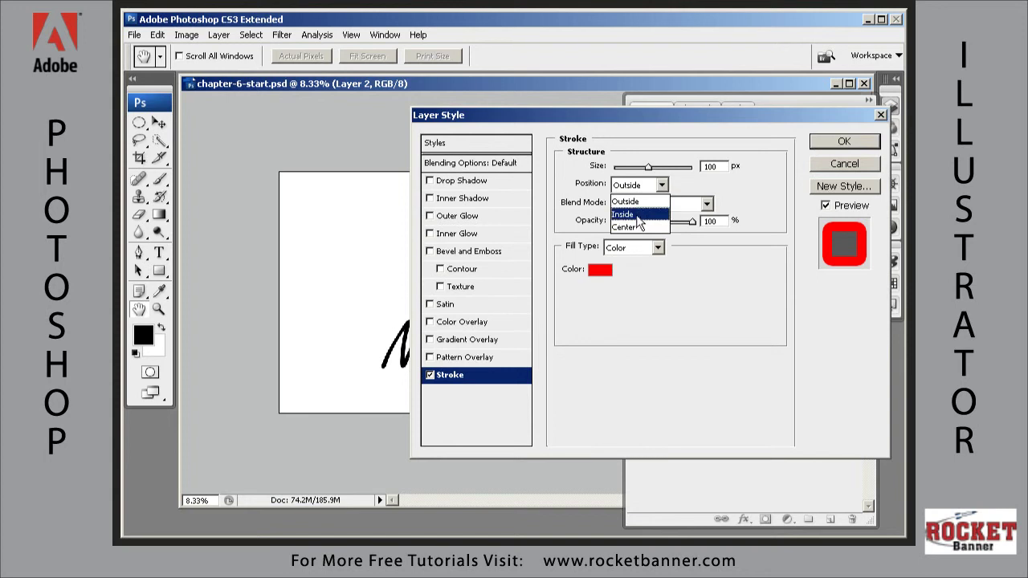
pyautogui.click(637, 211)
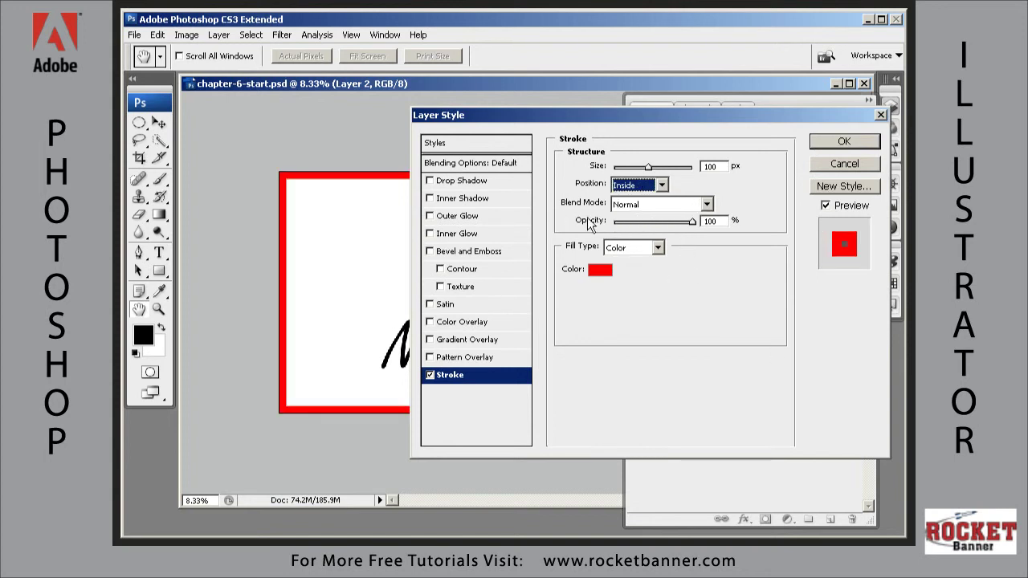
pyautogui.click(657, 248)
pyautogui.click(622, 275)
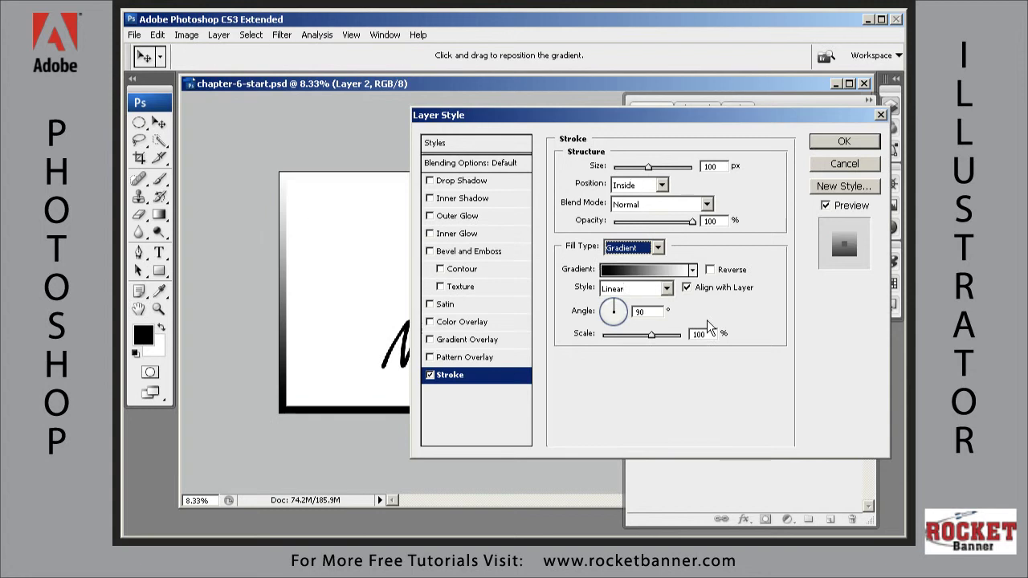
# Step: Edit the stroke gradient to black-white-black, with the white stop at 50% and a black stop at the right end
pyautogui.click(631, 268)
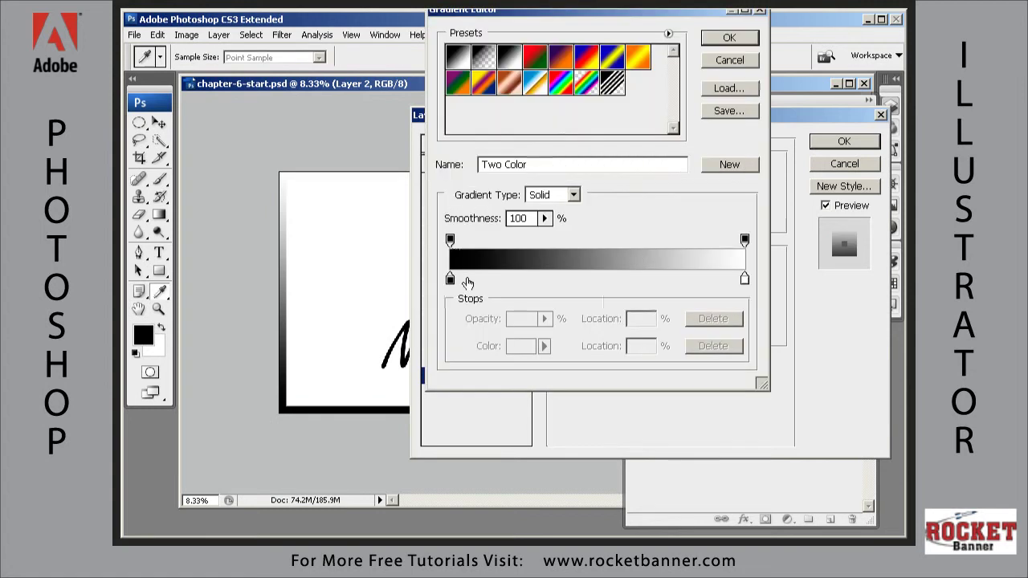
pyautogui.moveTo(746, 277); pyautogui.dragTo(604, 273)
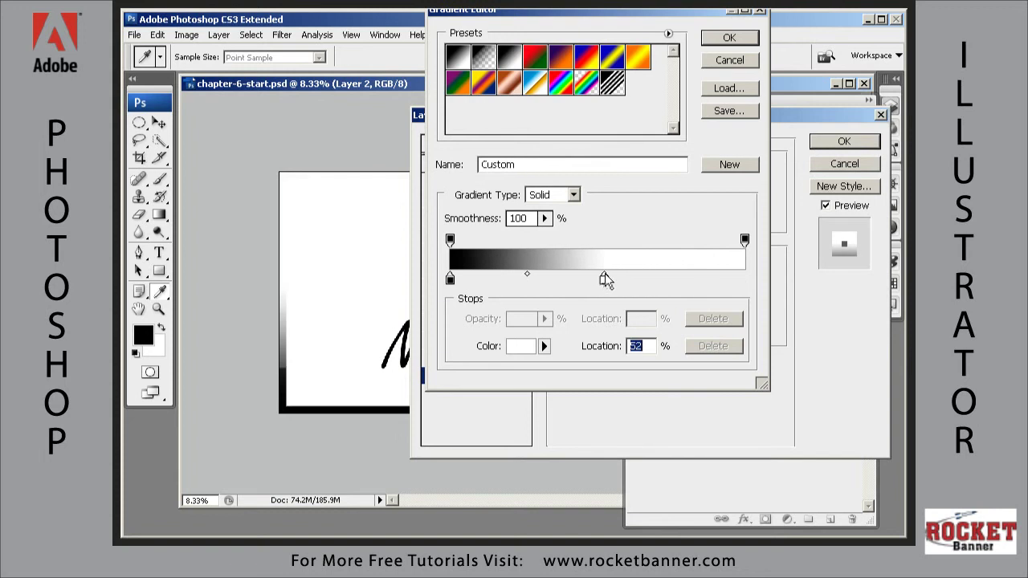
pyautogui.click(450, 278)
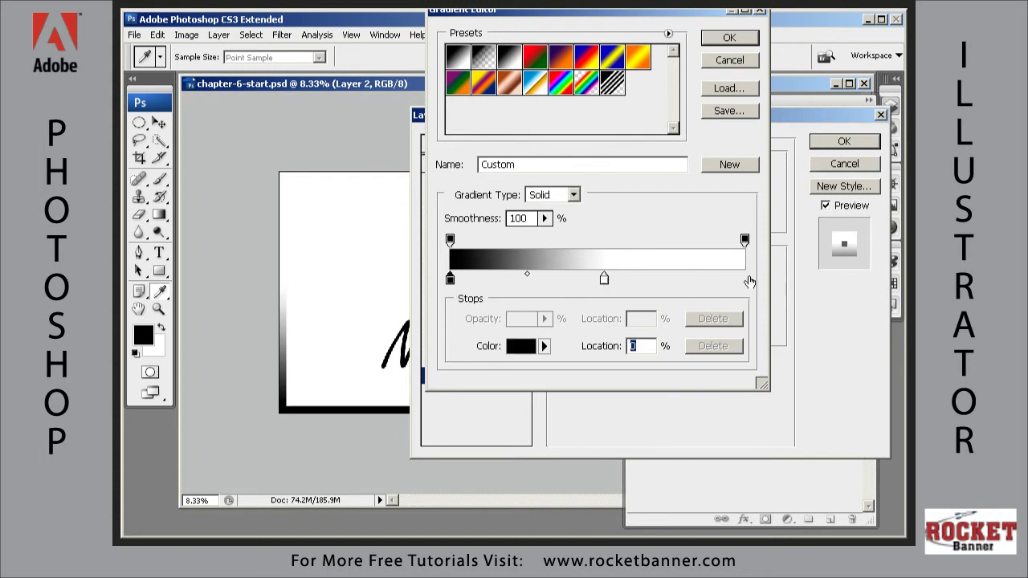
pyautogui.click(743, 278)
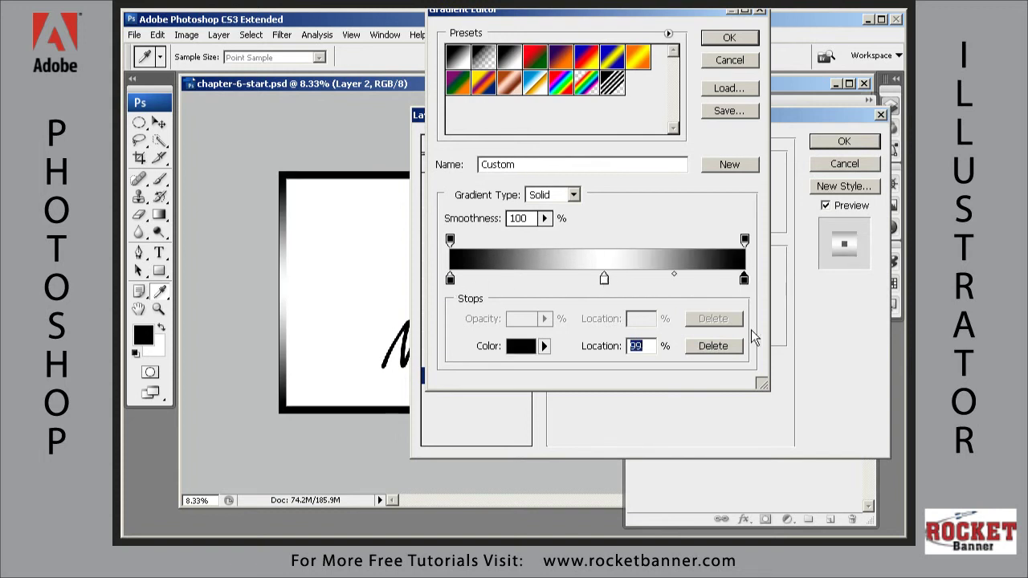
pyautogui.click(603, 280)
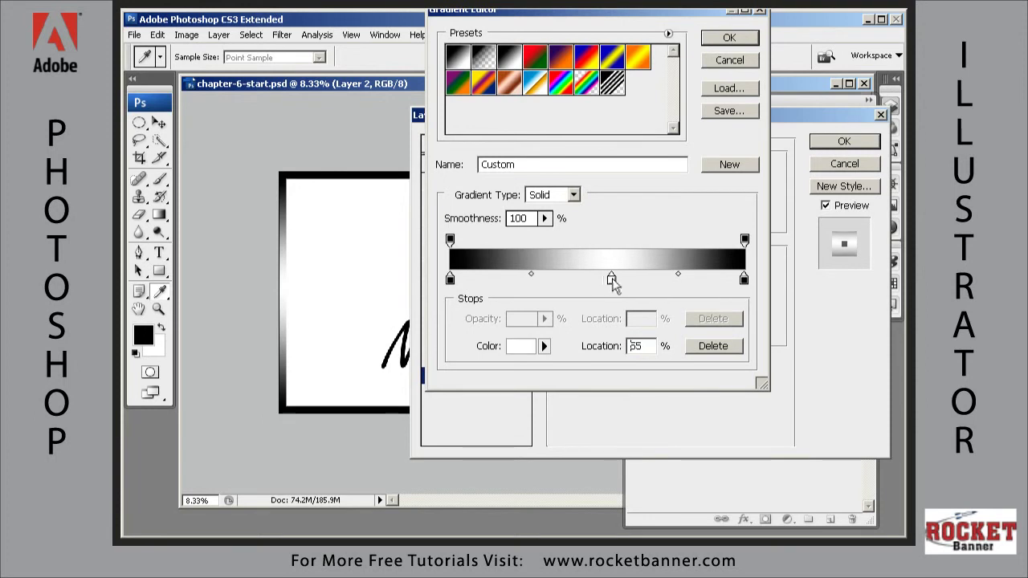
pyautogui.moveTo(603, 279); pyautogui.dragTo(598, 277)
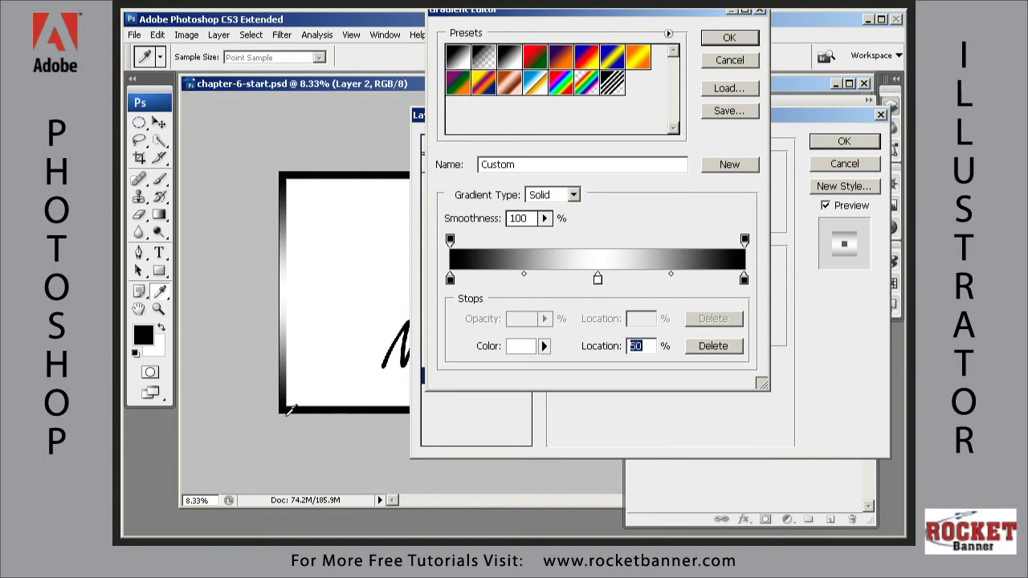
pyautogui.click(735, 37)
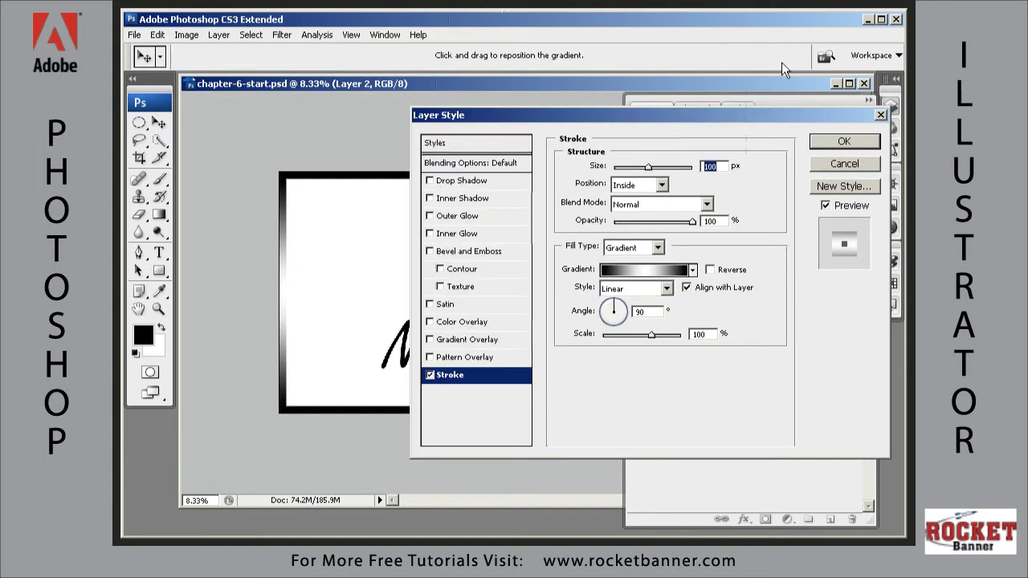
# Step: Confirm the gradient stroke and lower Layer 2's Fill to 0% to reveal the beach artwork
pyautogui.click(833, 143)
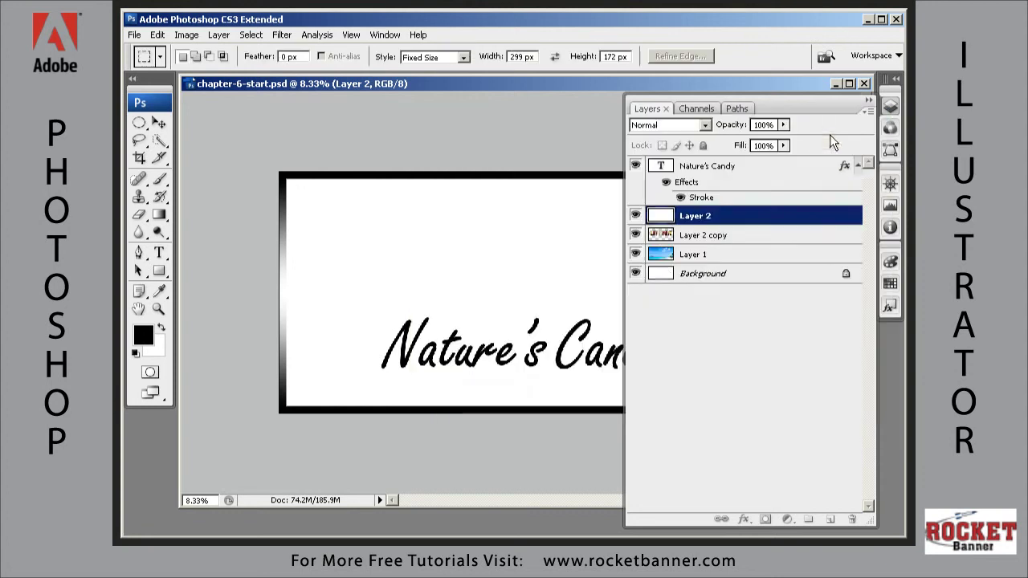
pyautogui.click(868, 101)
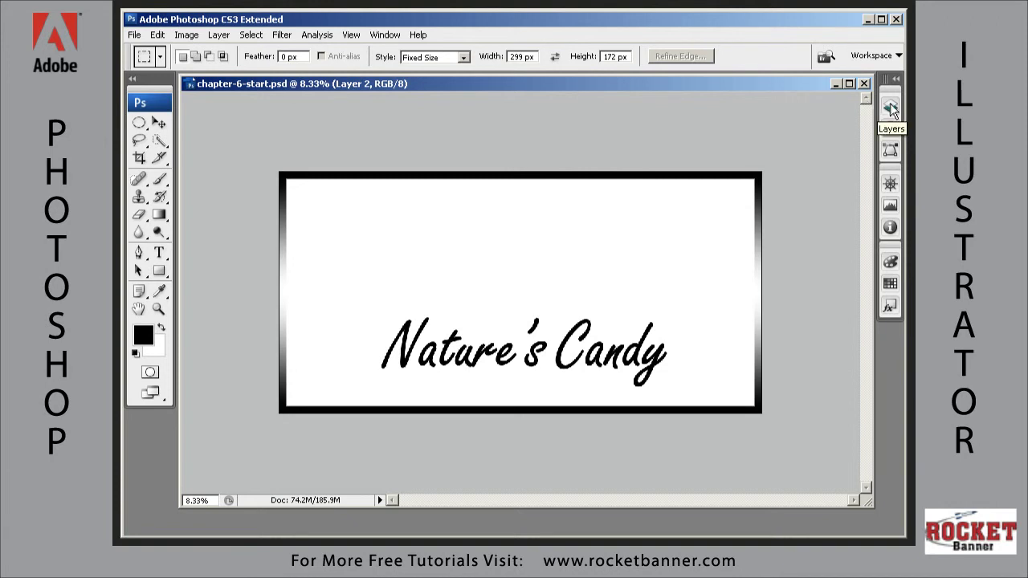
pyautogui.click(892, 109)
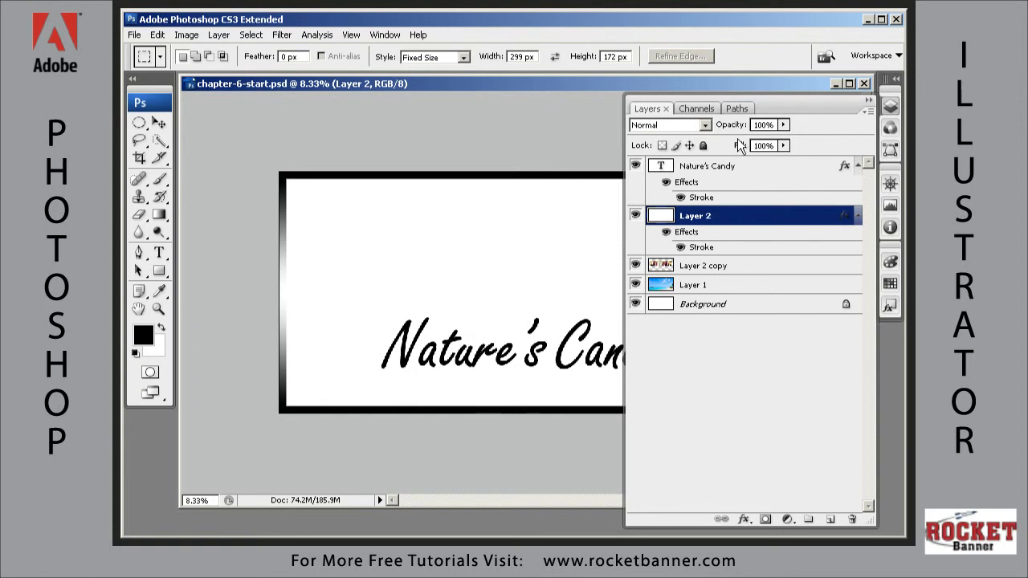
pyautogui.moveTo(740, 146); pyautogui.dragTo(607, 145)
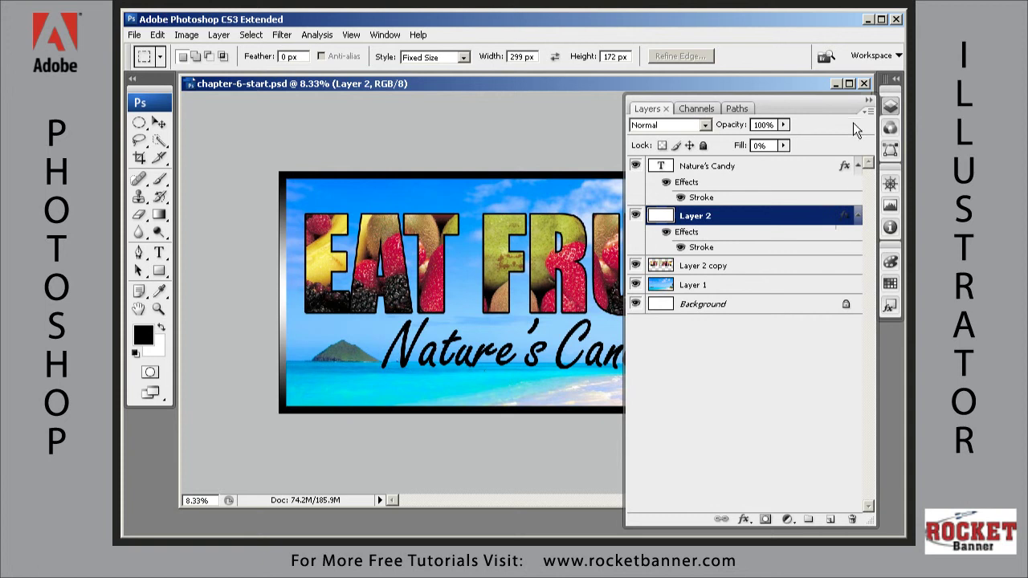
pyautogui.click(870, 99)
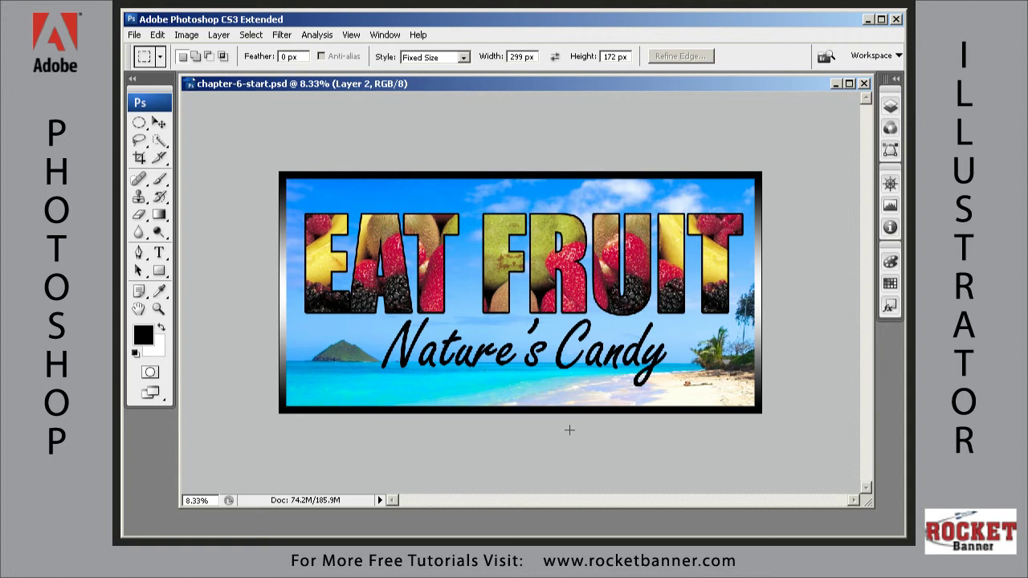
pyautogui.rightClick(480, 83)
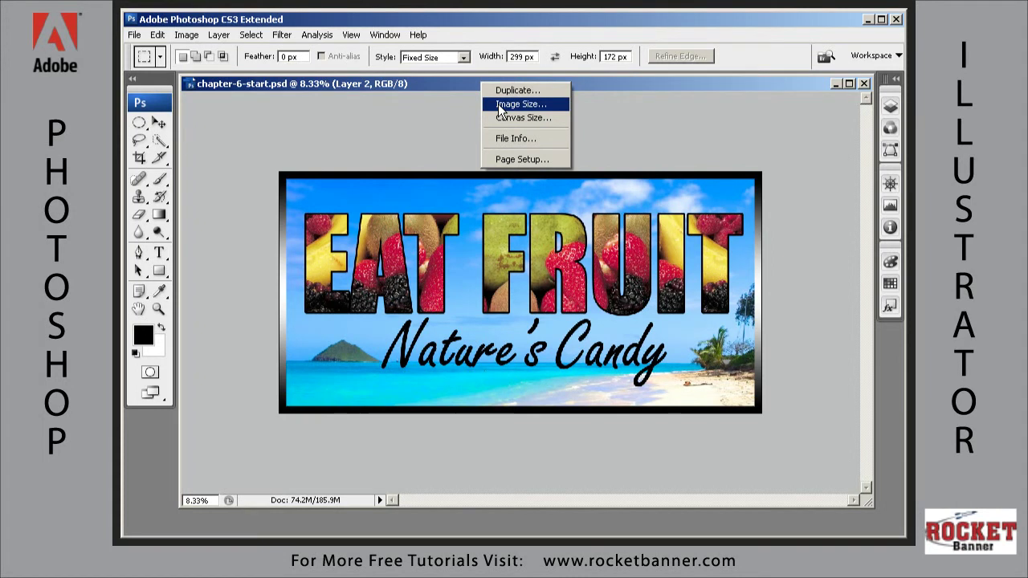
pyautogui.click(454, 84)
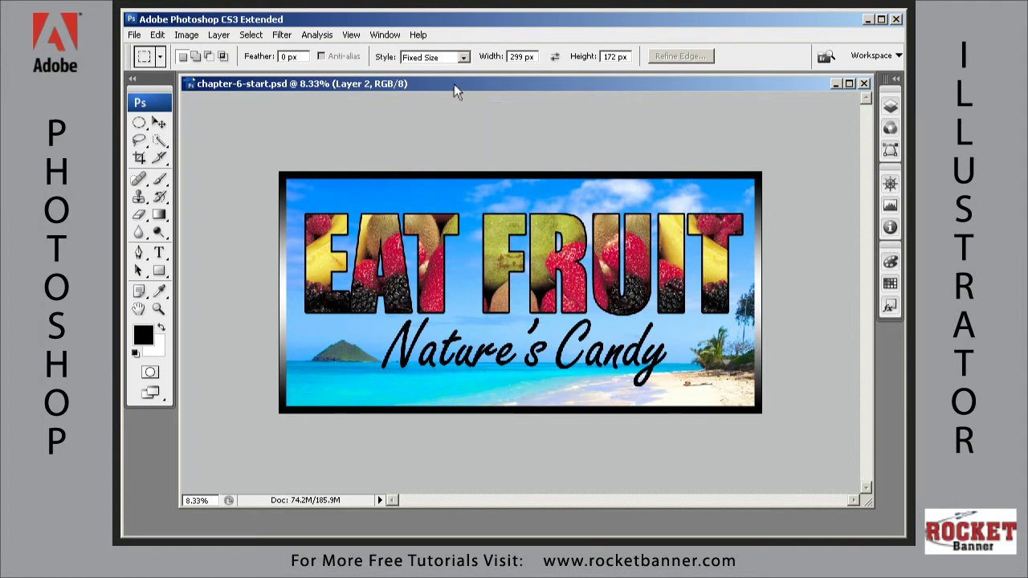
pyautogui.click(185, 36)
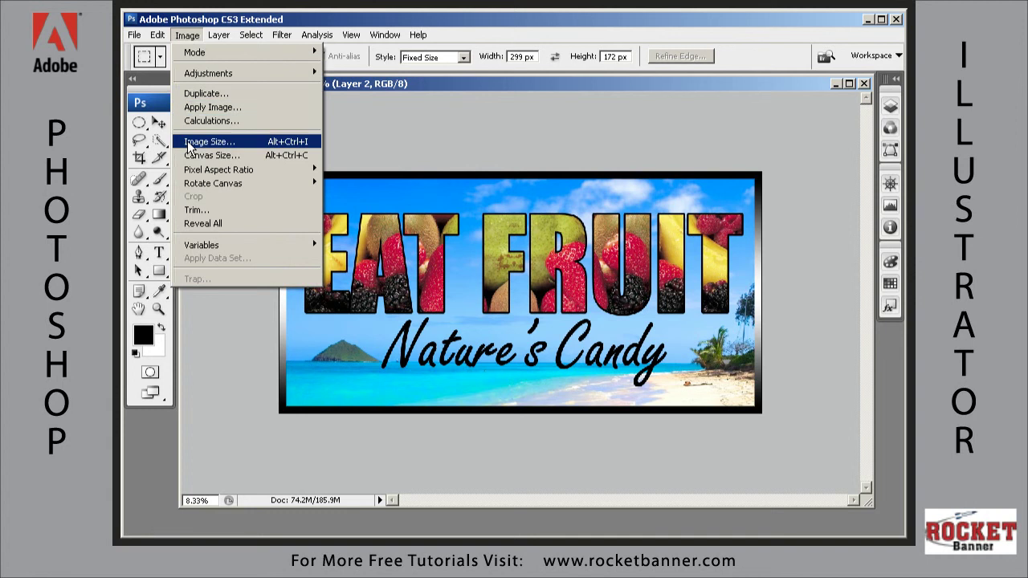
pyautogui.press('Escape')
pyautogui.click(387, 172)
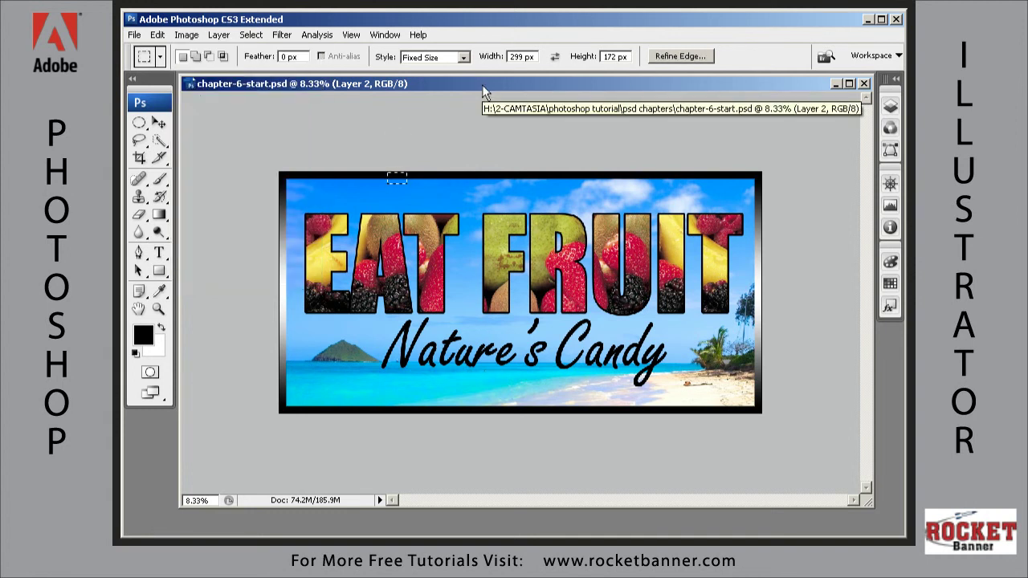
pyautogui.hotkey('ctrl', 'd')
pyautogui.rightClick(482, 86)
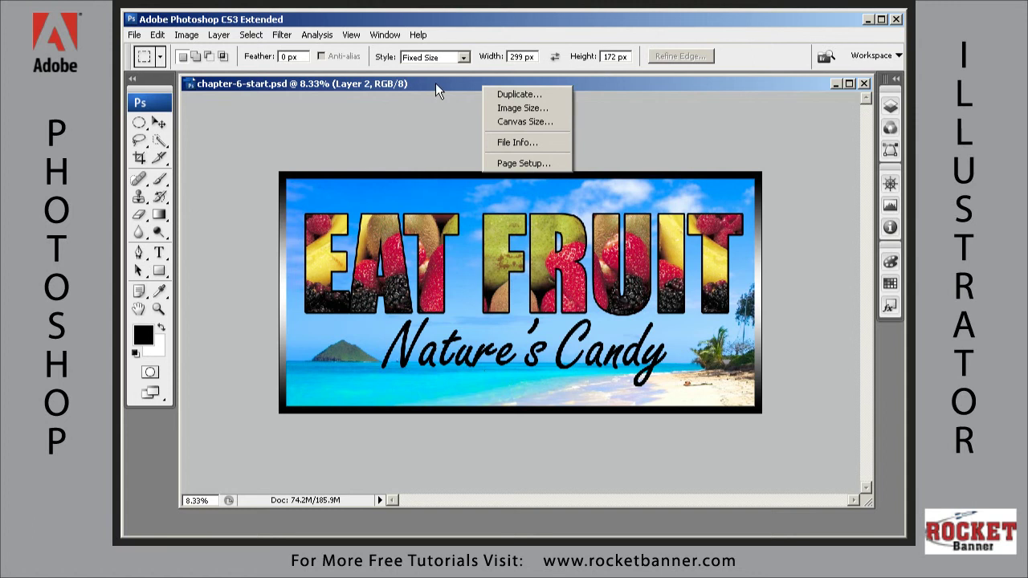
pyautogui.click(497, 108)
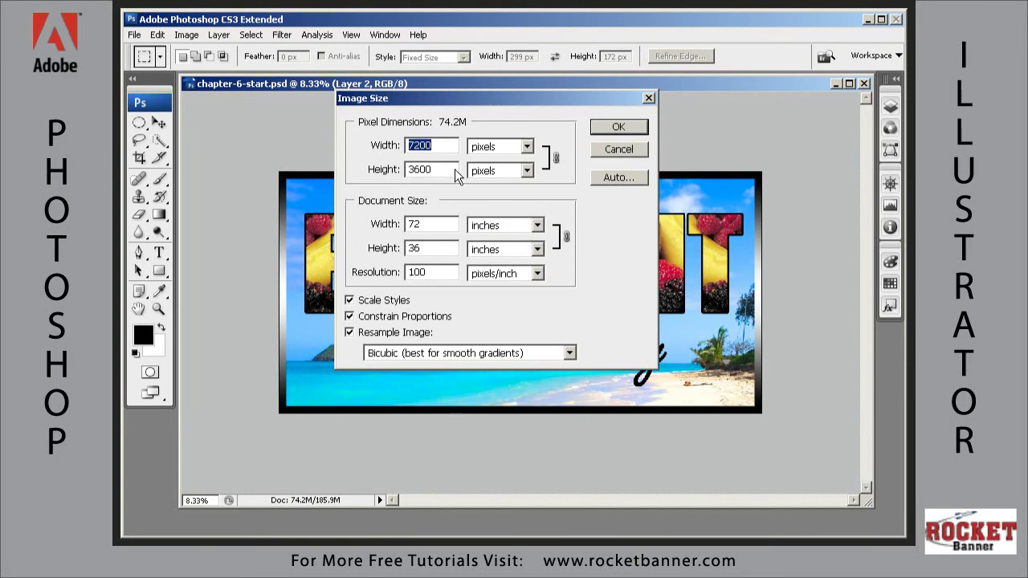
pyautogui.click(598, 123)
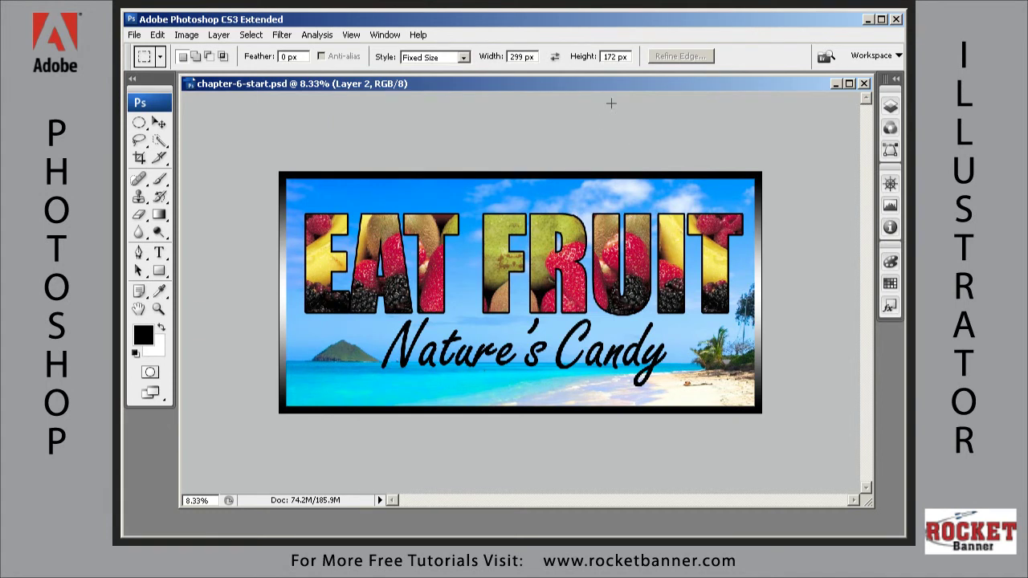
# Step: Save the banner as chapter-6-start copy.jpg in JPEG format at quality 10
pyautogui.click(134, 35)
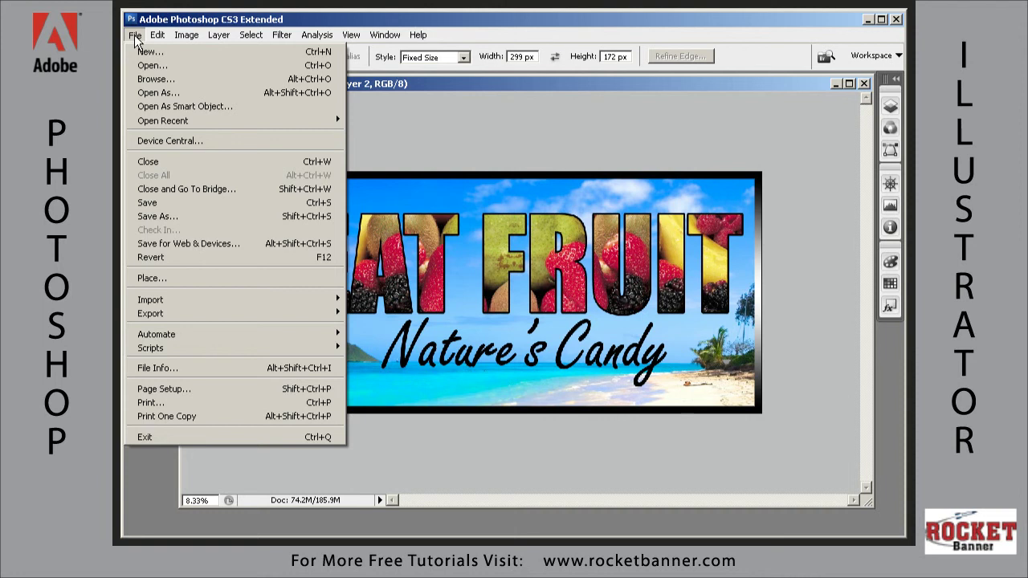
pyautogui.click(147, 215)
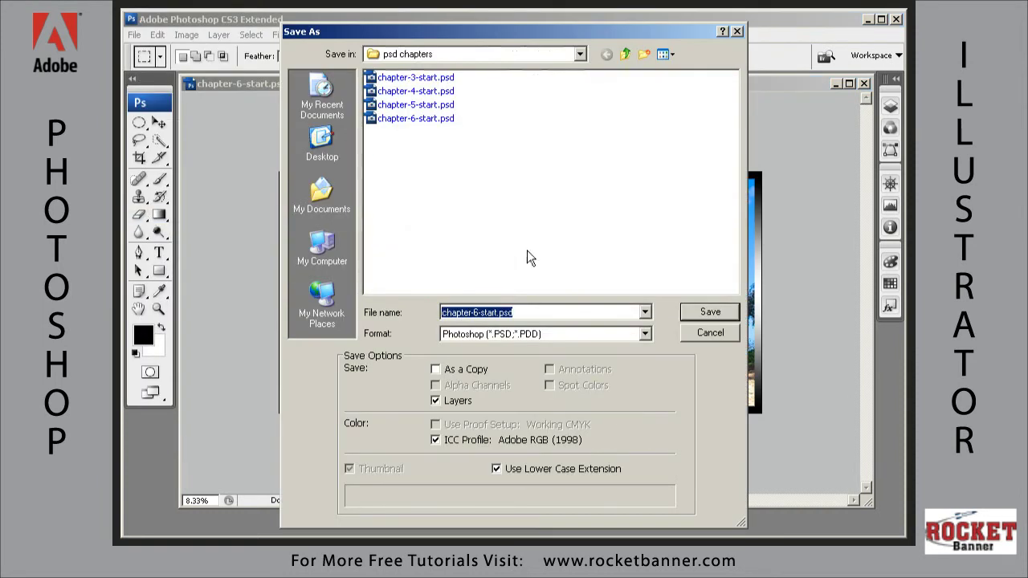
pyautogui.click(645, 334)
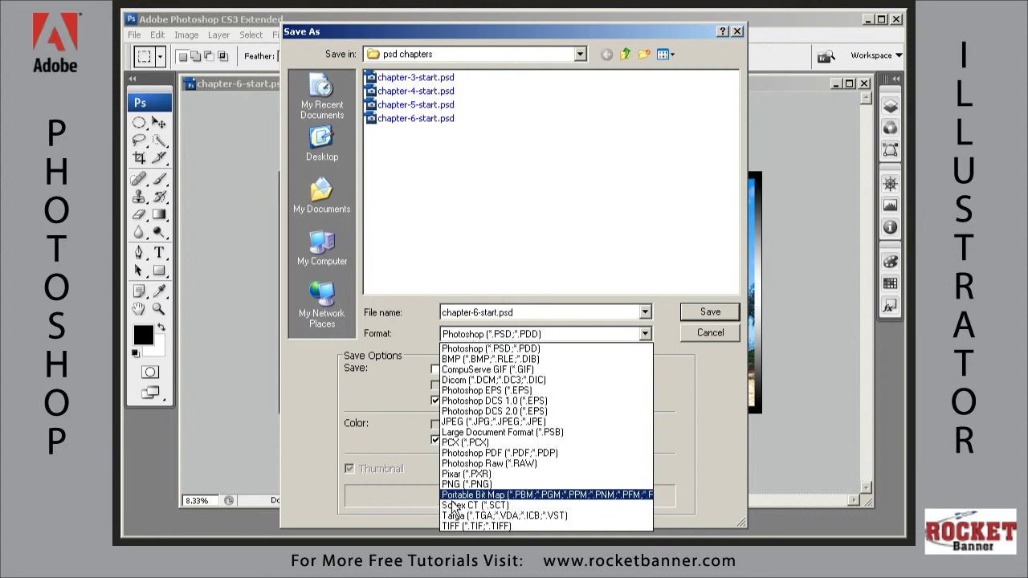
pyautogui.click(452, 422)
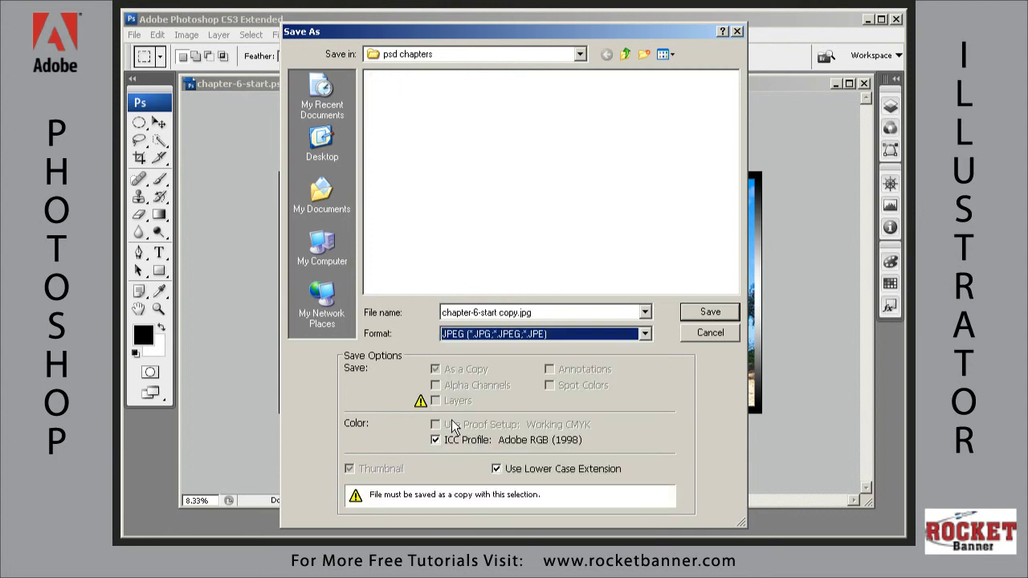
pyautogui.click(693, 315)
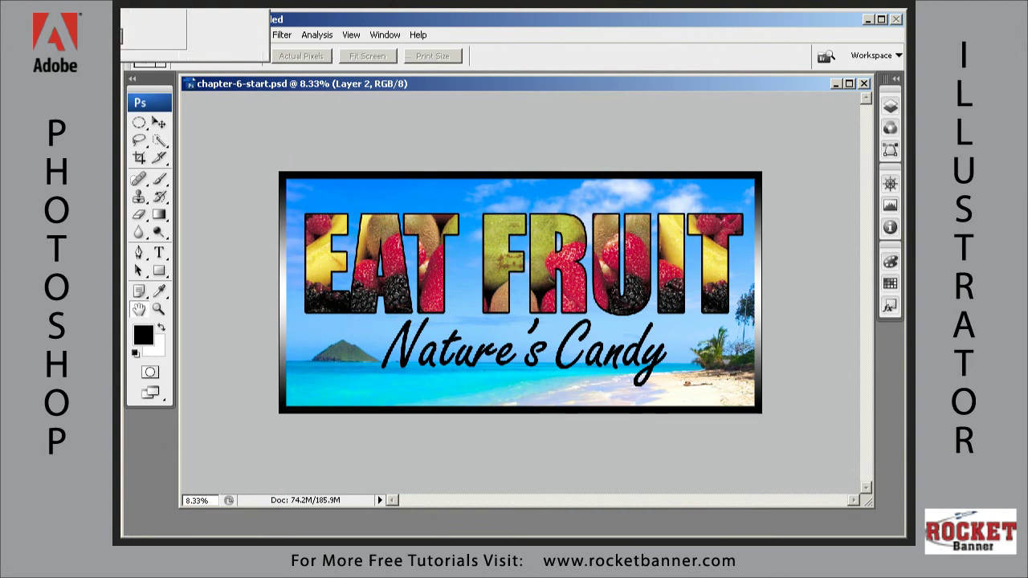
pyautogui.moveTo(228, 11); pyautogui.dragTo(473, 103)
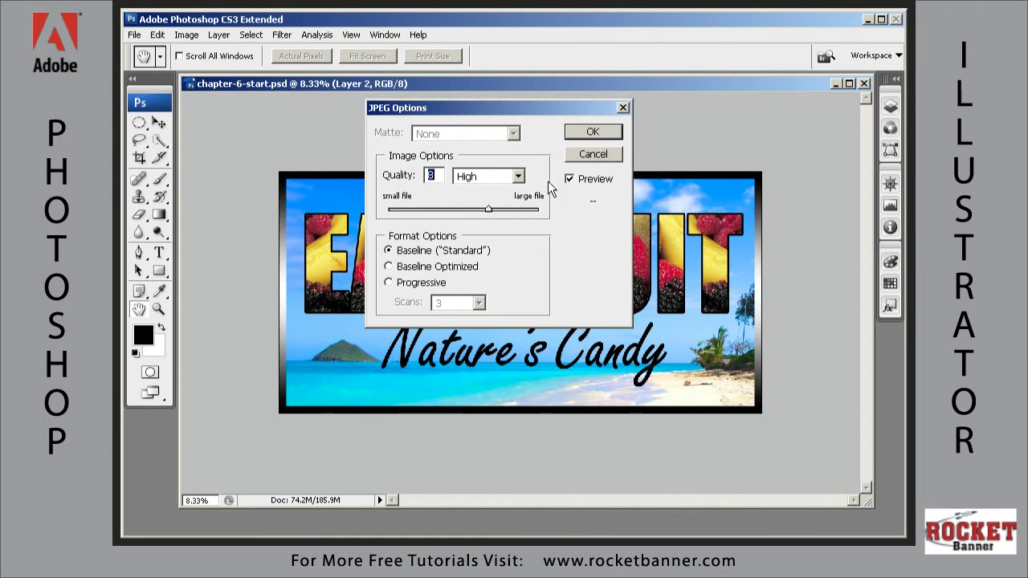
pyautogui.write('10')
pyautogui.click(581, 130)
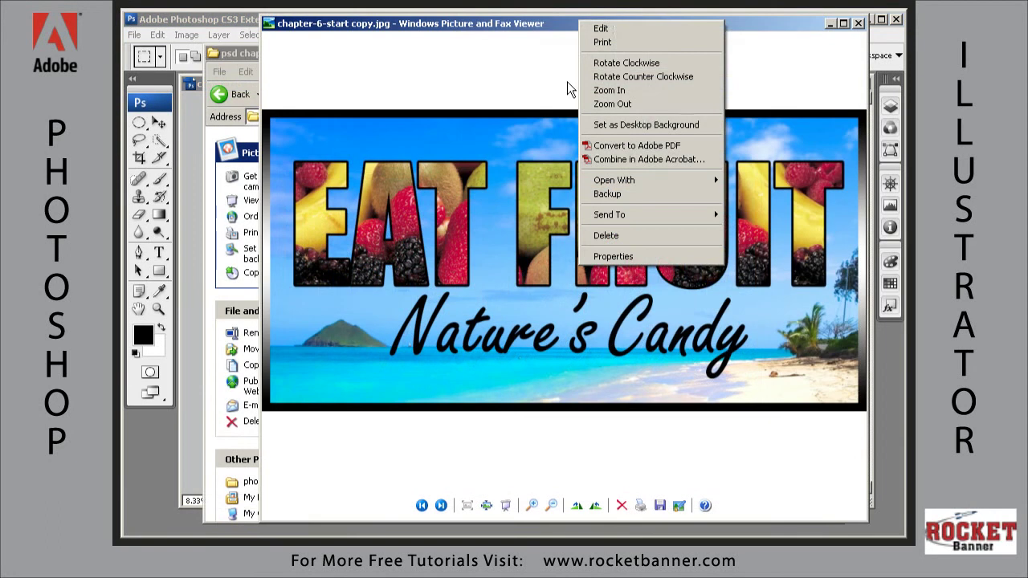
# Step: Close the viewer's options menu and nudge the Picture and Fax Viewer window left to view chapter-6-start copy.jpg
pyautogui.click(550, 26)
pyautogui.moveTo(587, 30); pyautogui.dragTo(567, 38)
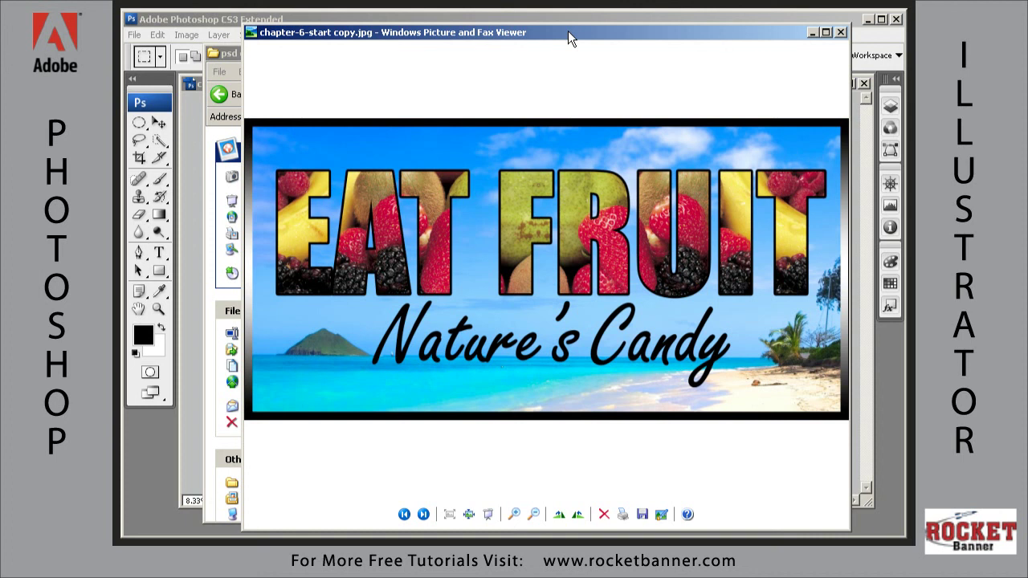